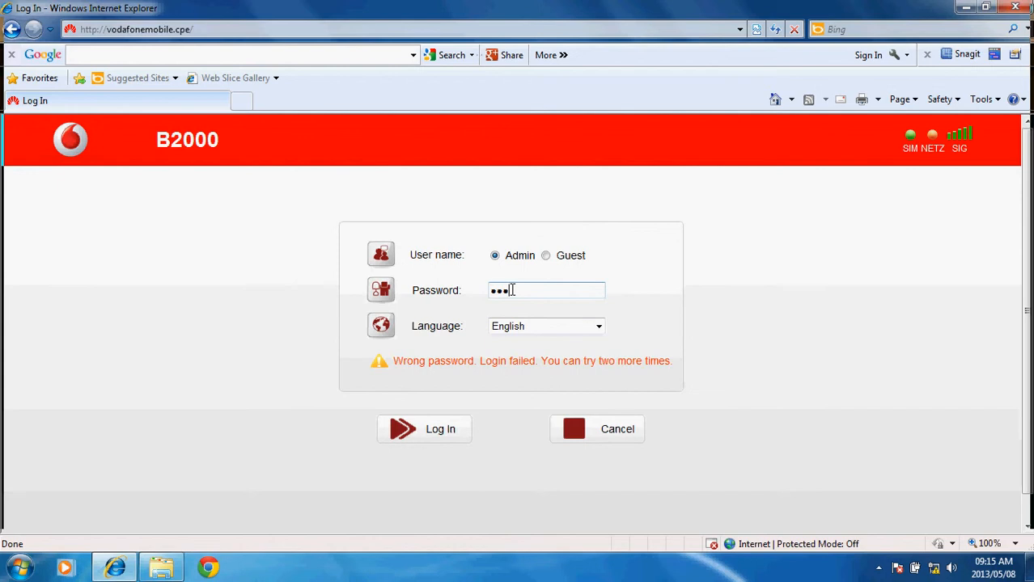
- Log in to the B2000 router as Admin with the admin password
key(Return)
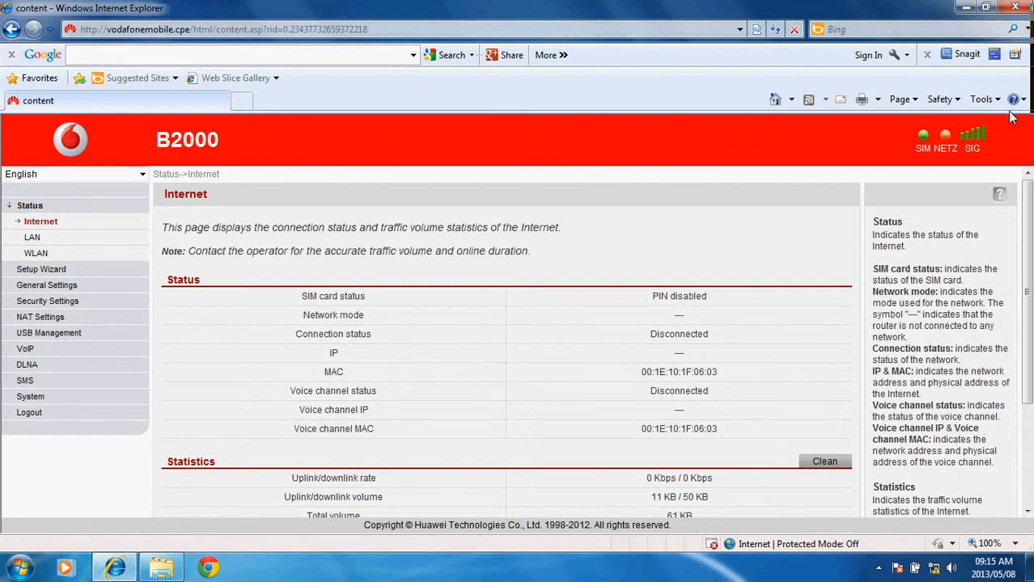
- Review the Internet details, noting network mode UMTS/GSM Preferred, then go to Status > LAN
drag(1025, 206, 1025, 238)
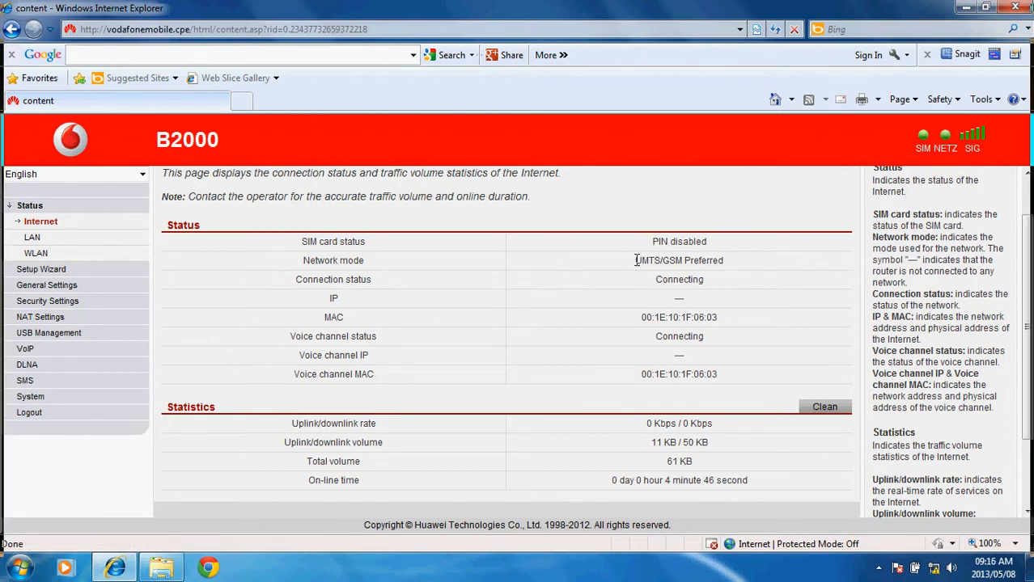
drag(636, 260, 722, 260)
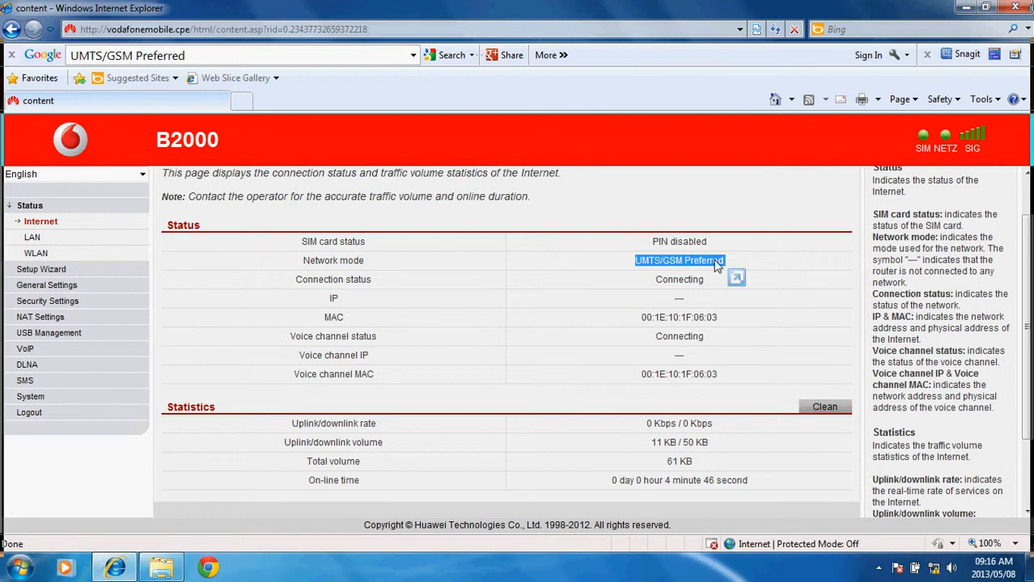
click(731, 249)
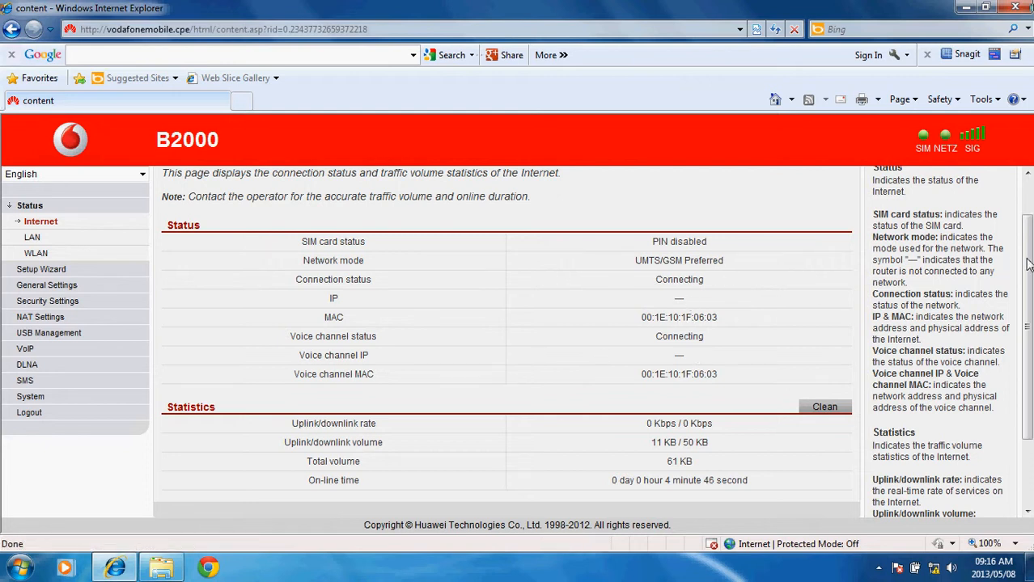
drag(1027, 264, 1026, 301)
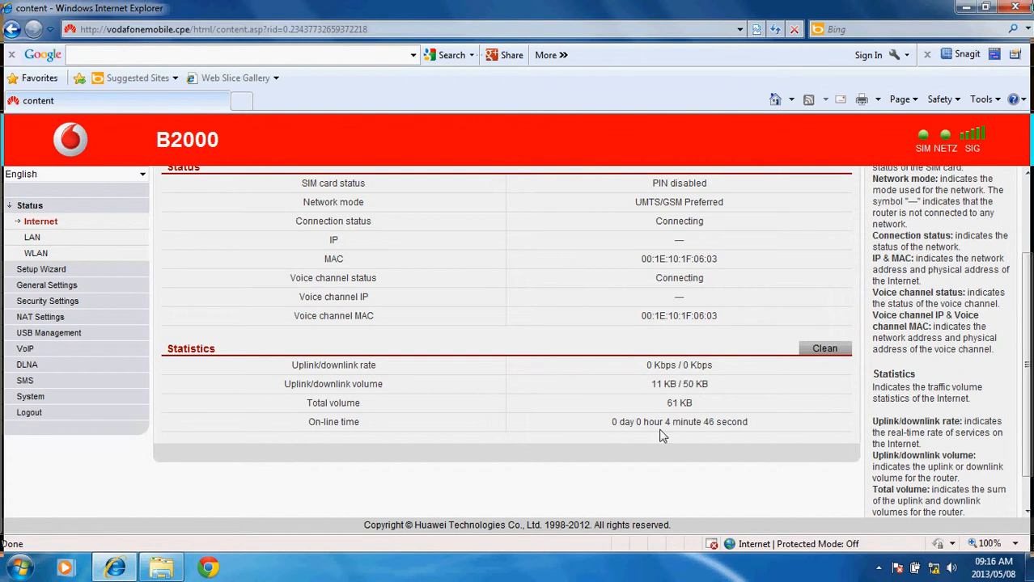
click(32, 238)
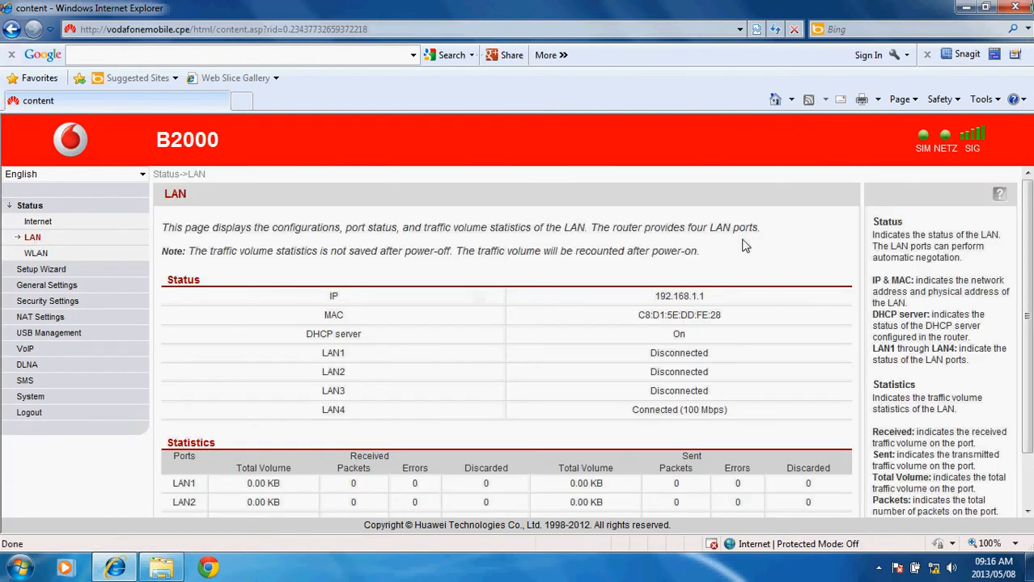
- Check the LAN ports, noting LAN4 Connected at 100 Mbps, then go to Status > WLAN
scroll(1024, 227, down, 1)
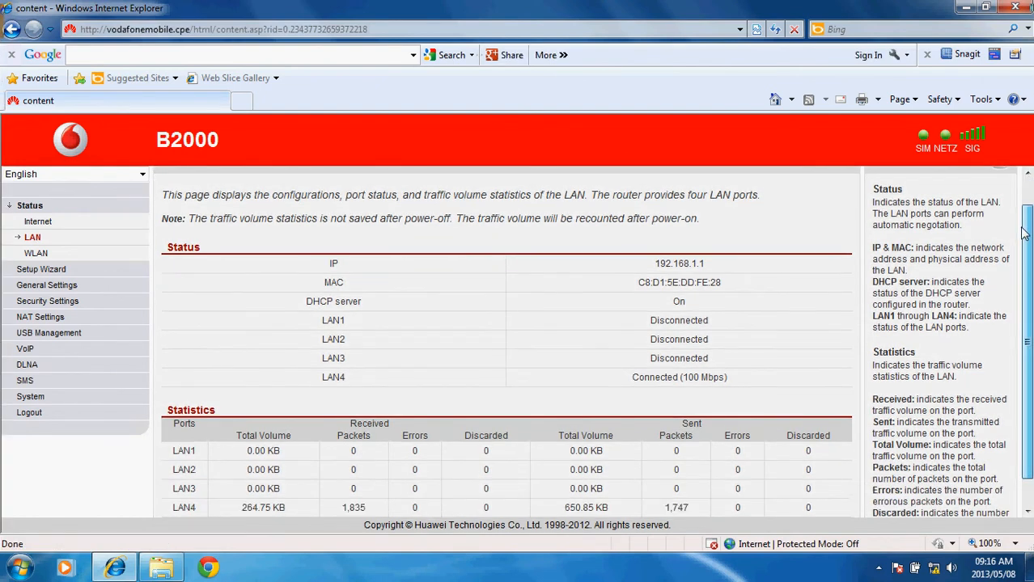
scroll(1023, 227, up, 1)
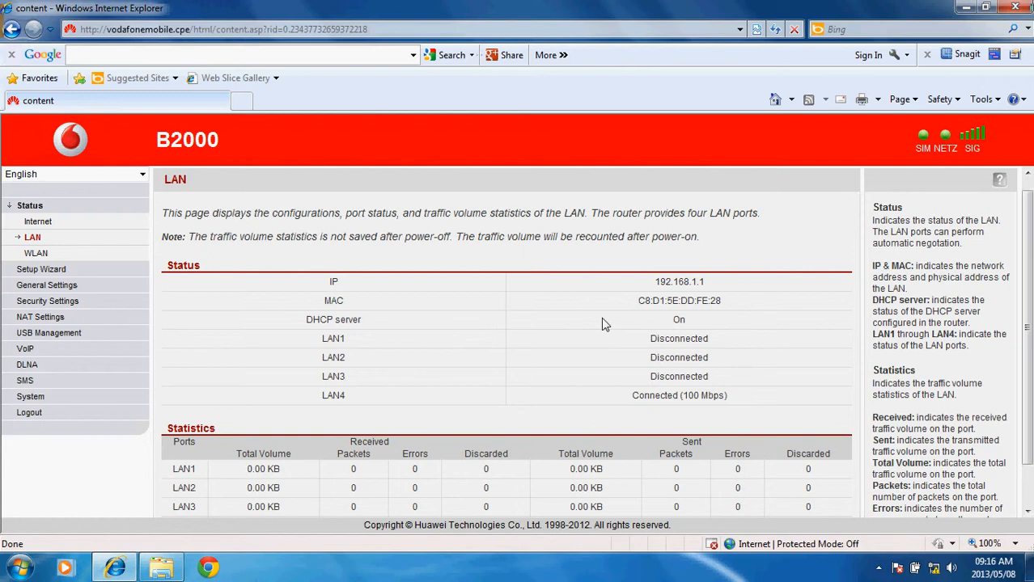
drag(725, 396, 634, 397)
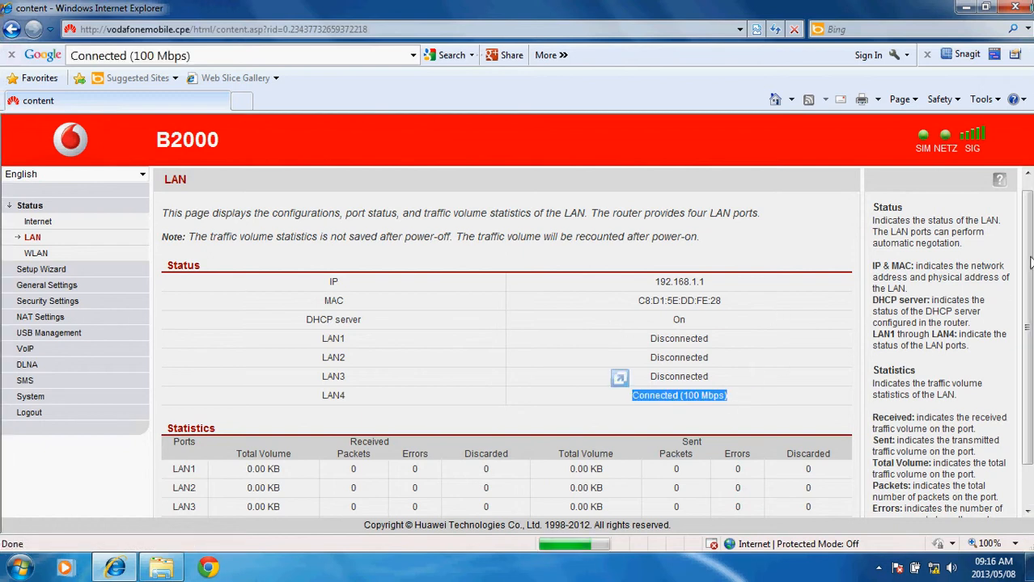
drag(1028, 259, 1028, 316)
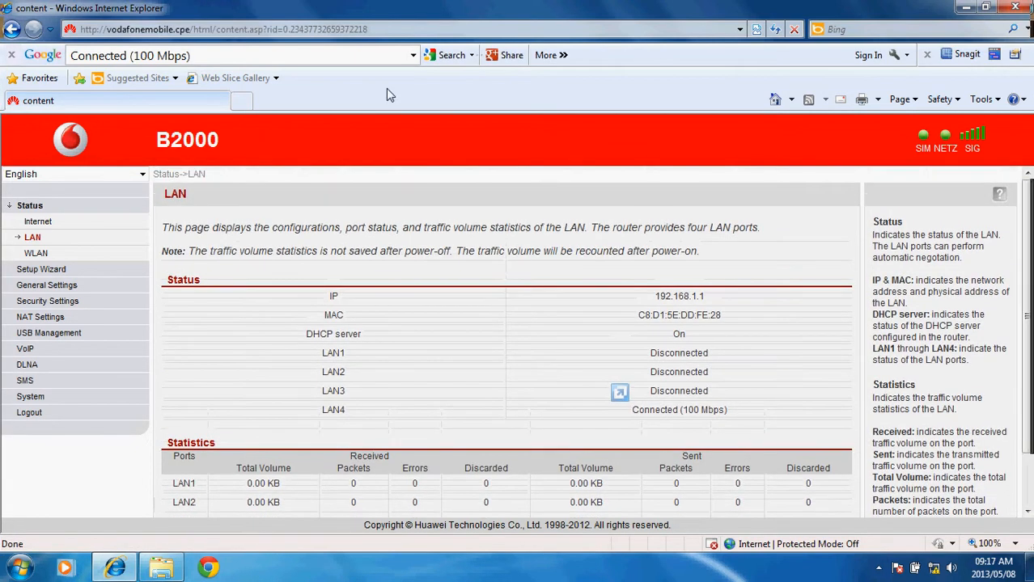
click(40, 255)
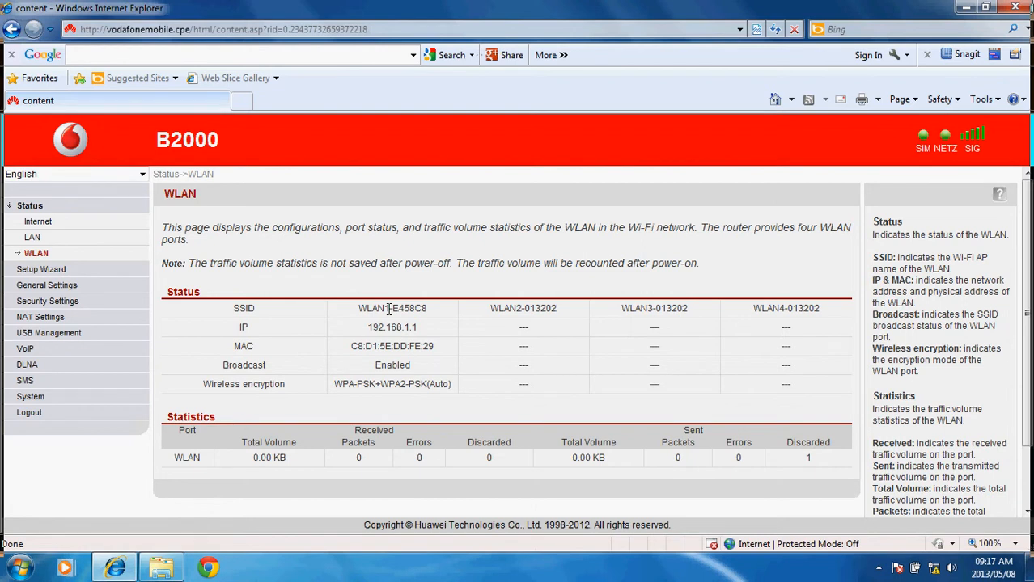
- Launch the Setup Wizard and move past the PIN step to Internet settings
click(43, 273)
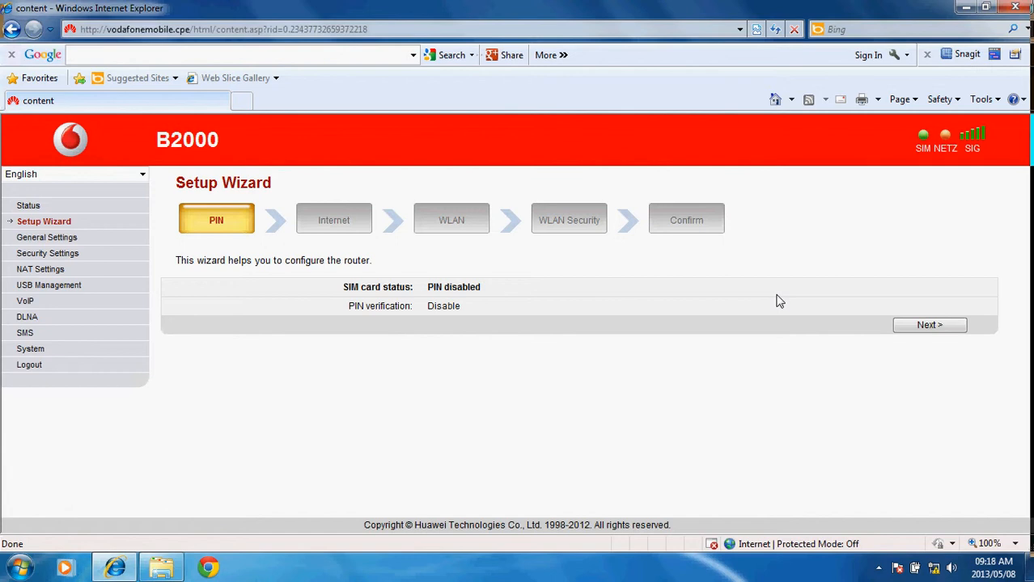
click(934, 330)
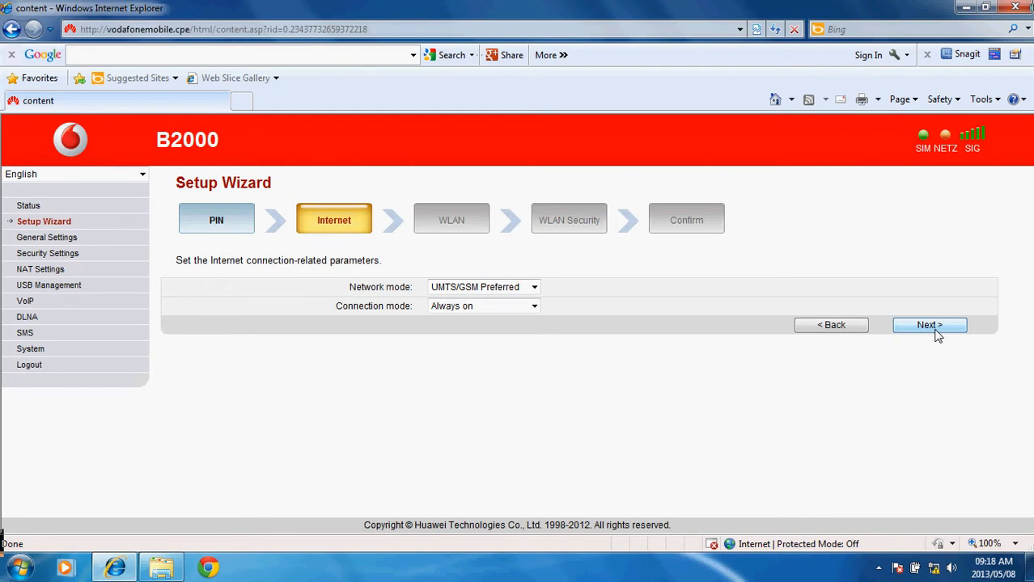
- Keep network mode UMTS/GSM Preferred and continue to the wizard's WLAN step
click(534, 287)
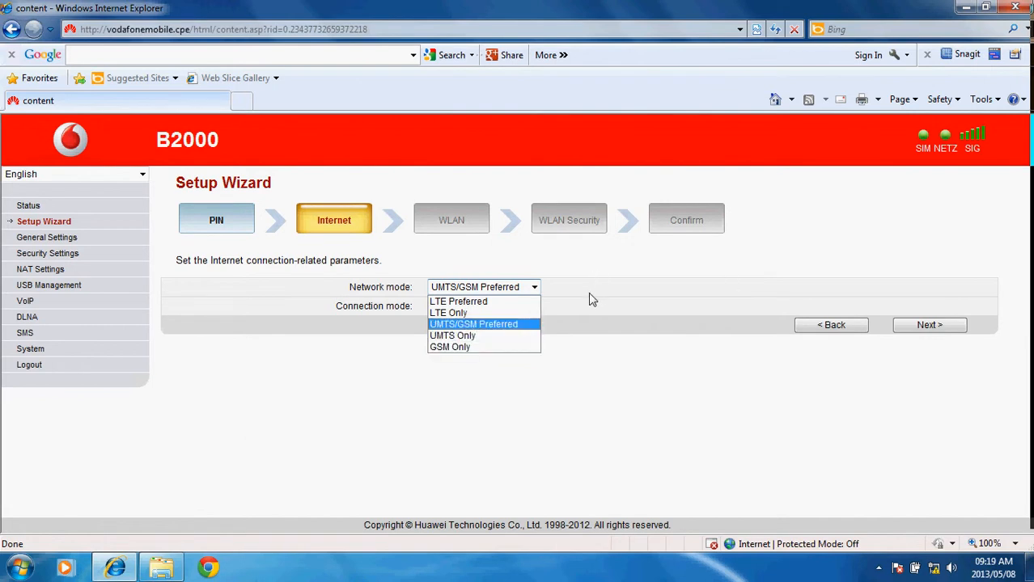
click(534, 287)
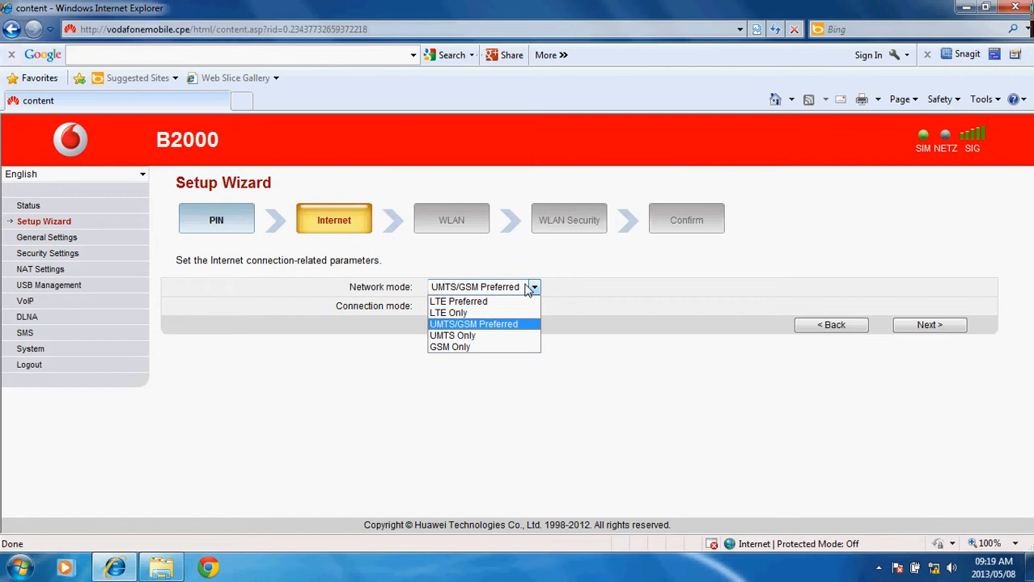
click(472, 324)
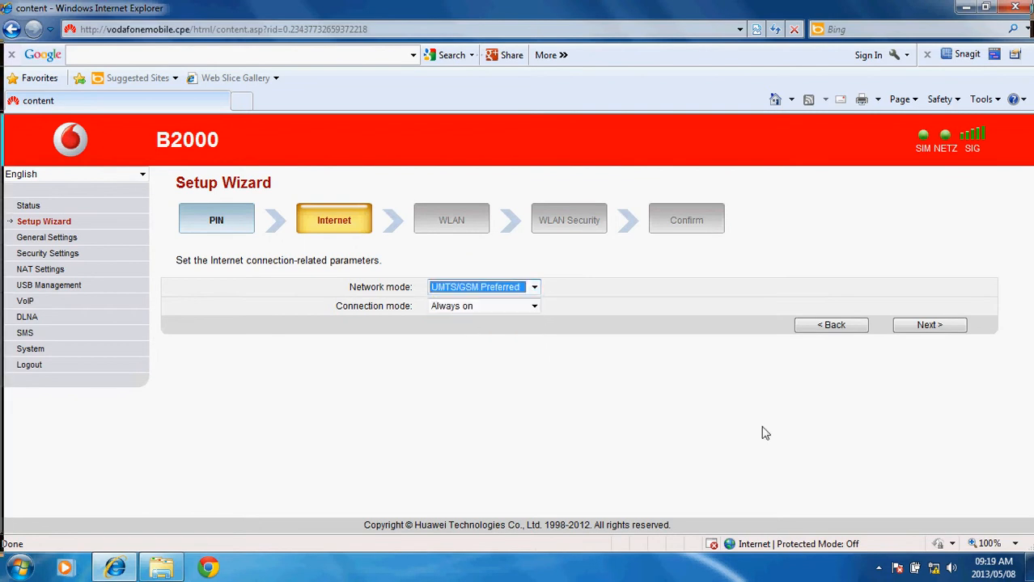
click(962, 326)
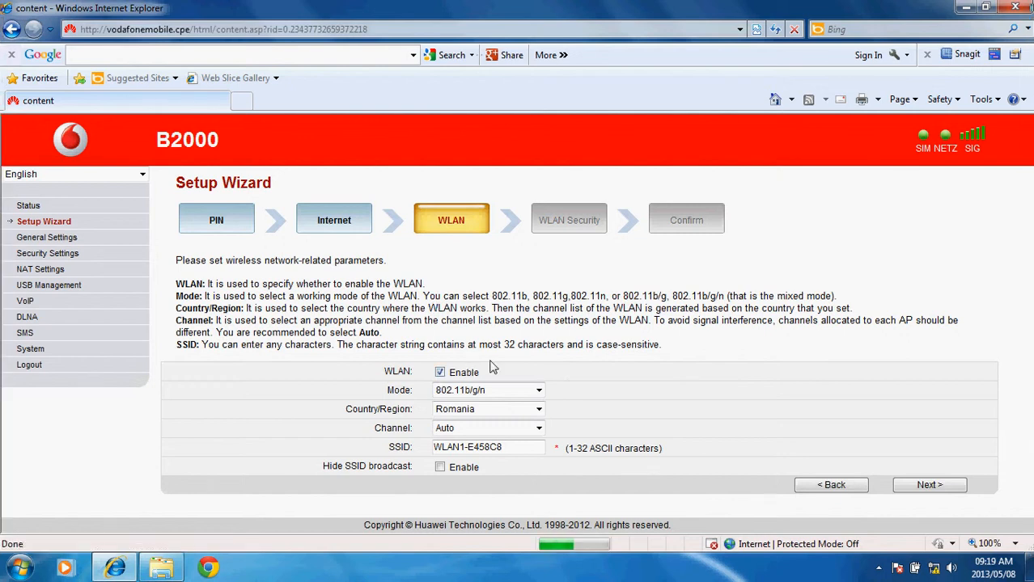
click(538, 391)
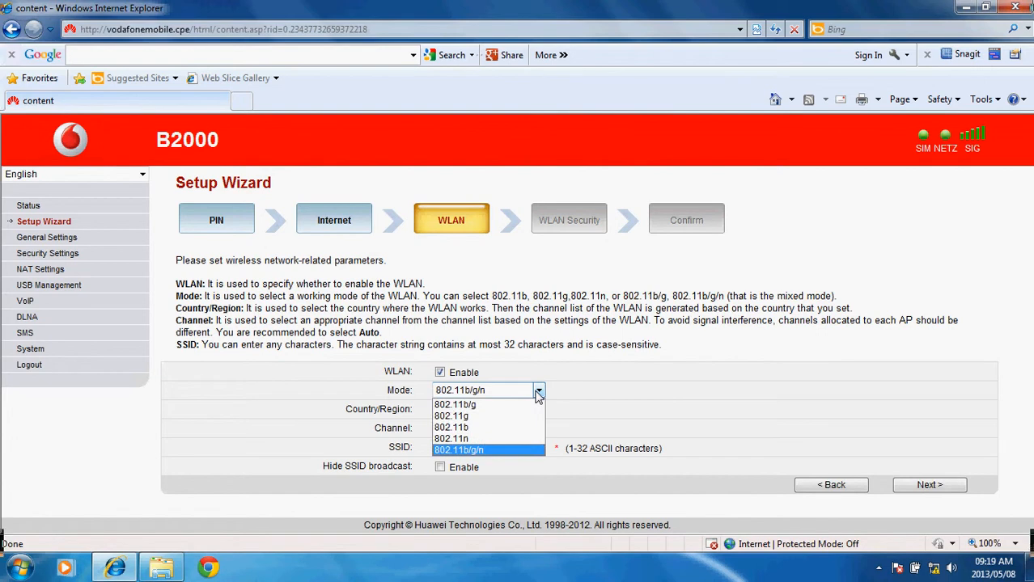
click(577, 378)
click(538, 411)
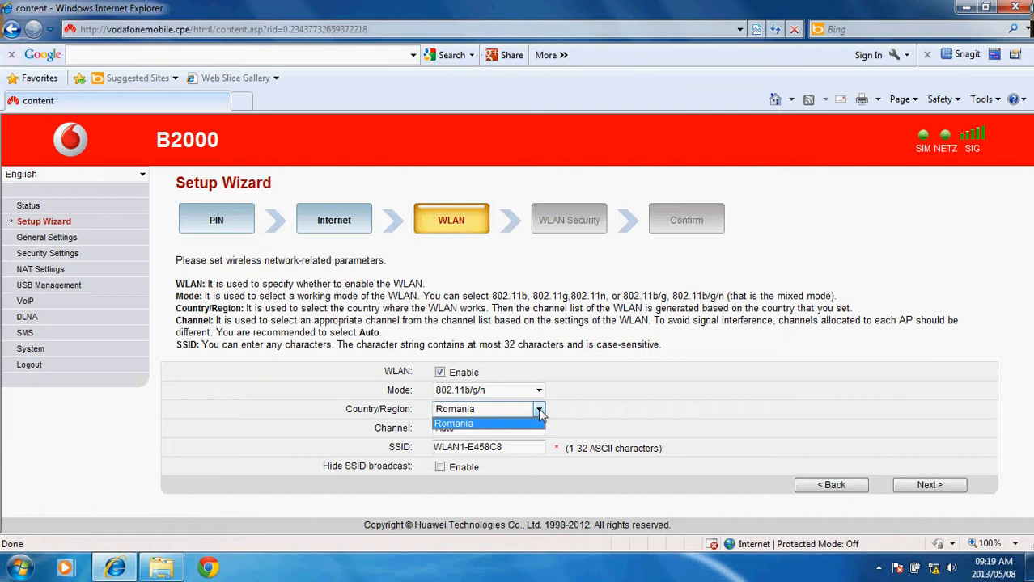
click(539, 413)
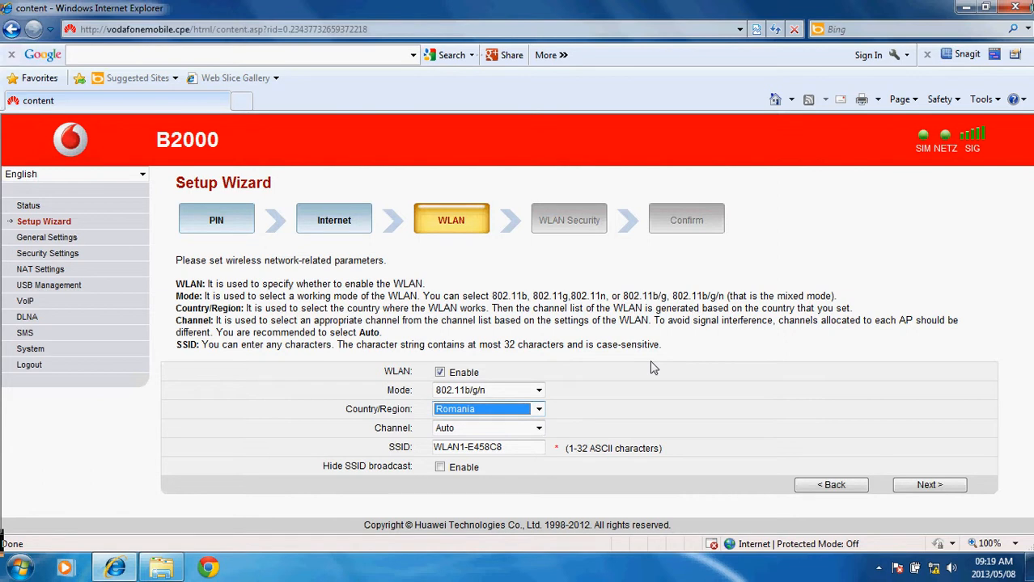
click(539, 411)
click(539, 412)
click(539, 409)
click(543, 416)
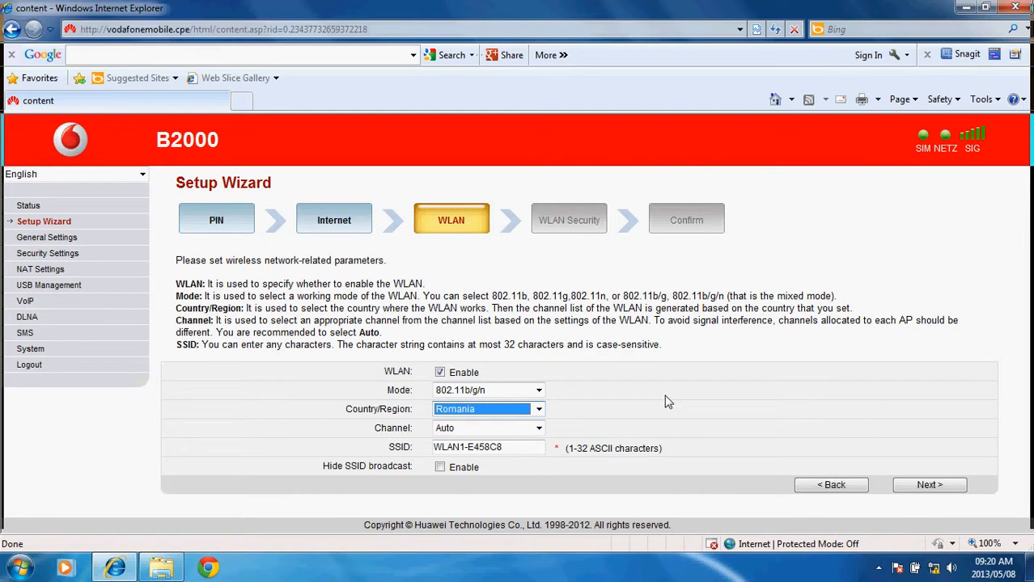
- Keep the wireless channel set to Auto
click(538, 430)
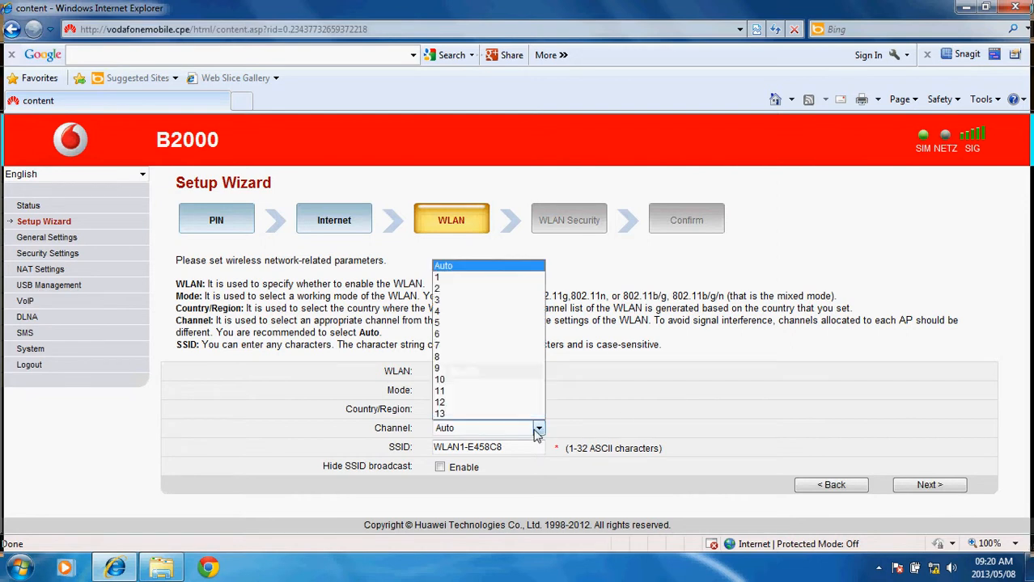
click(635, 410)
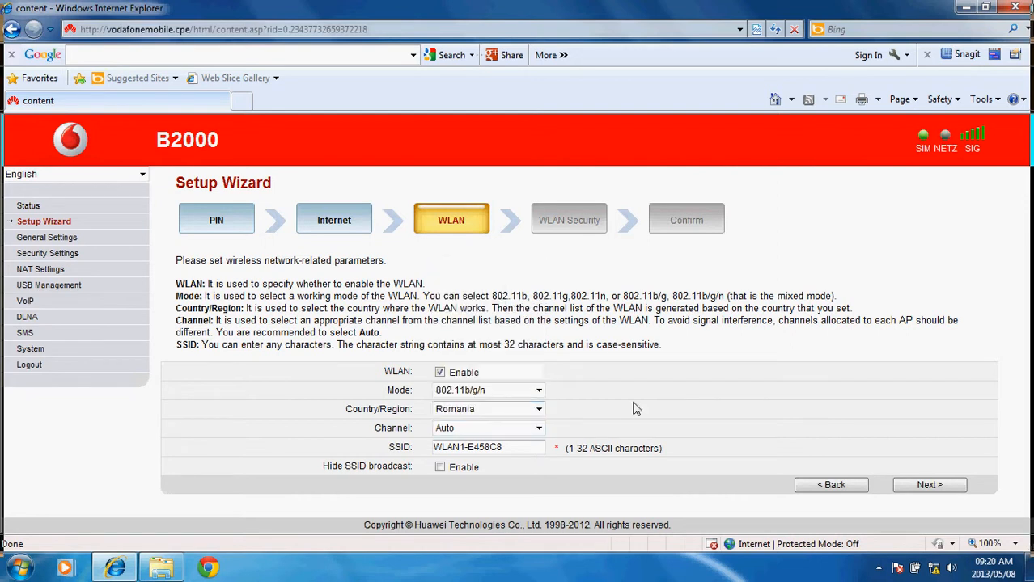
click(530, 431)
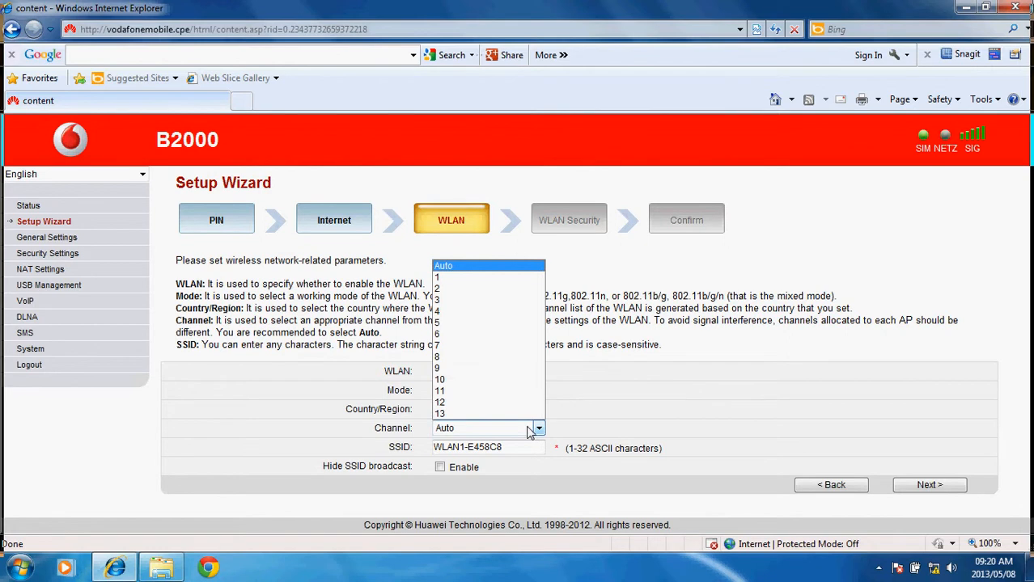
click(645, 412)
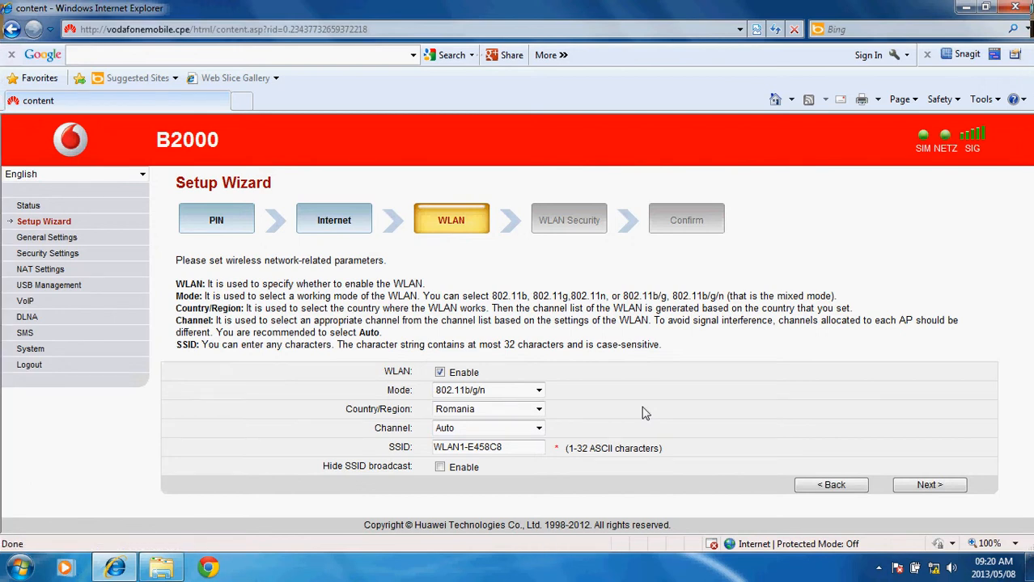
click(520, 430)
click(745, 373)
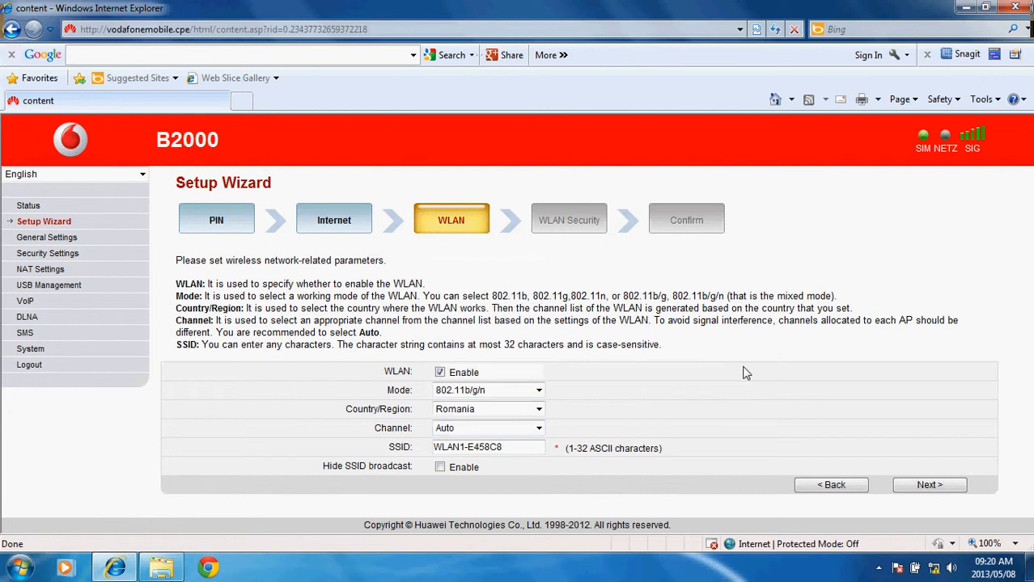
- Copy SSID WLAN1-E458C8, compare it with nearby Windows networks, and continue to WLAN Security
click(529, 451)
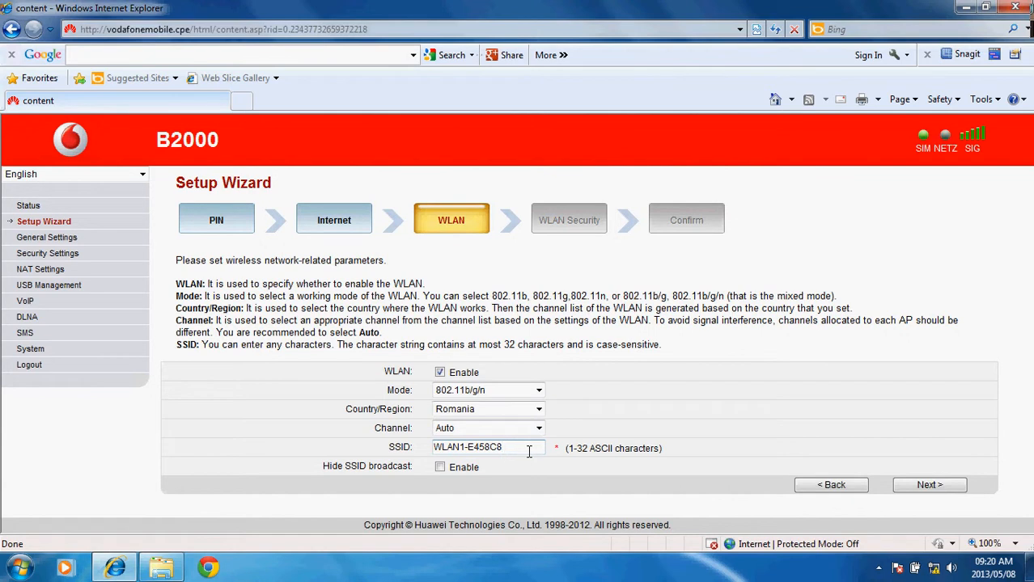
click(933, 568)
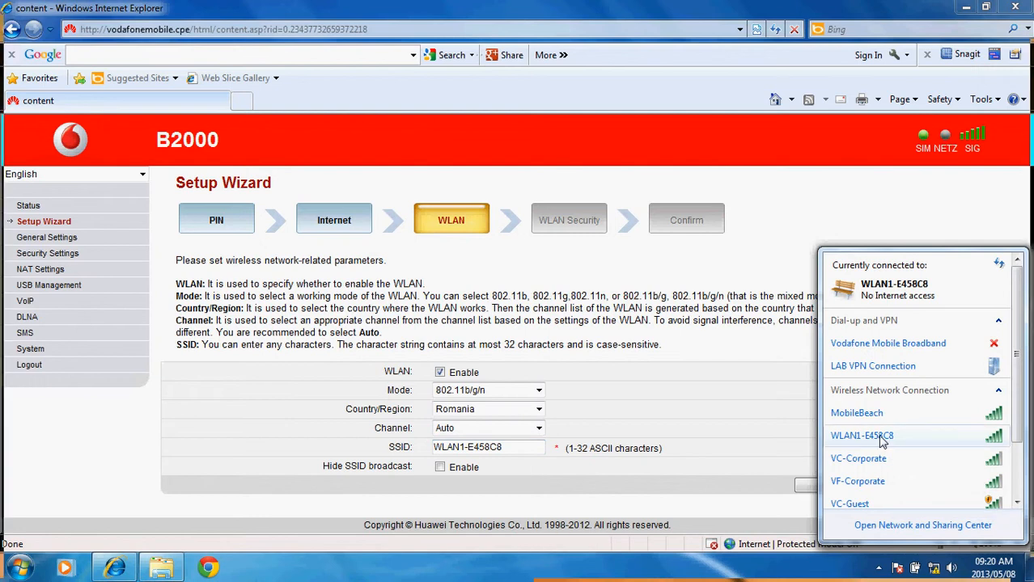
click(668, 443)
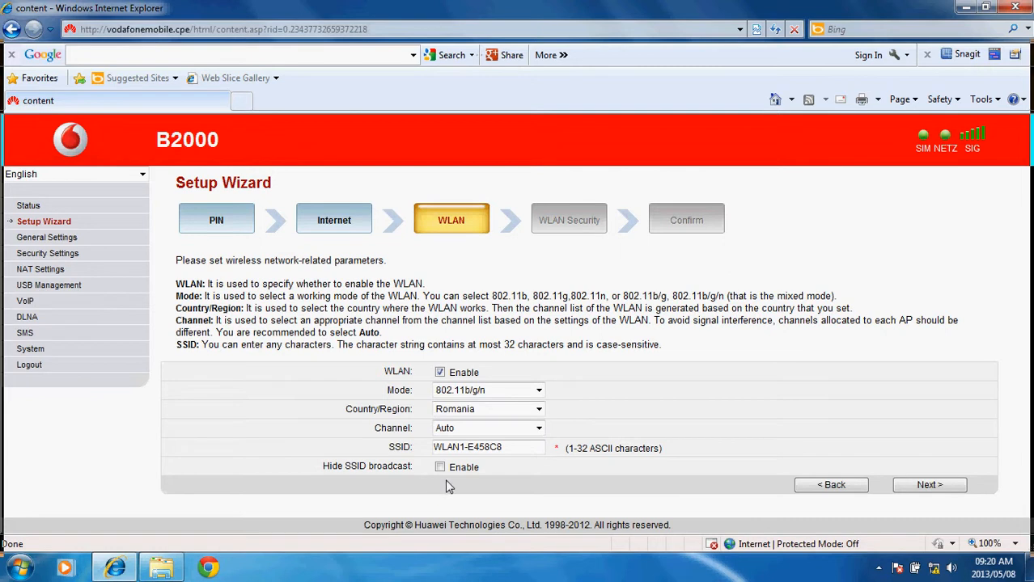
drag(502, 447, 449, 448)
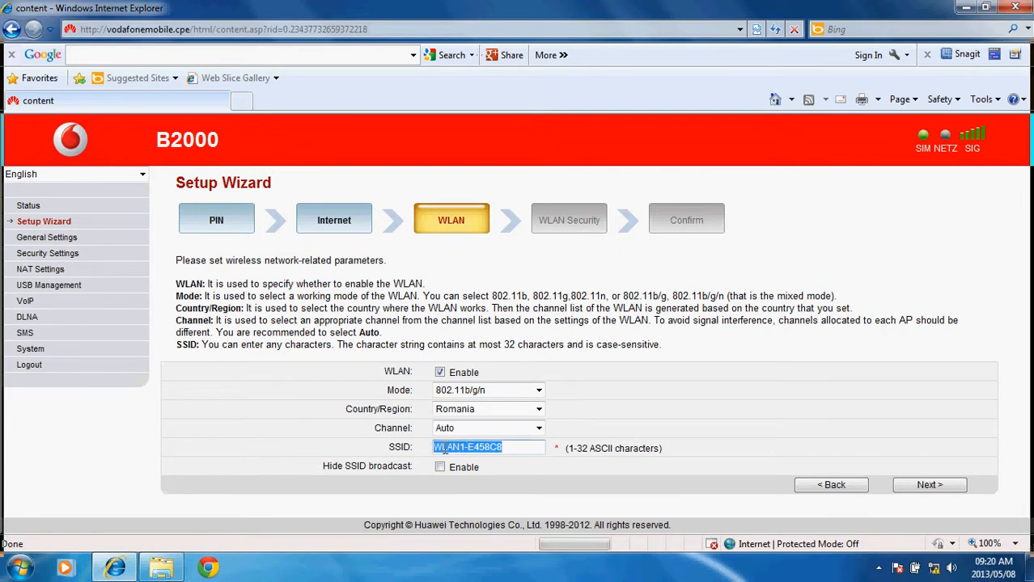
key(ctrl+c)
click(934, 568)
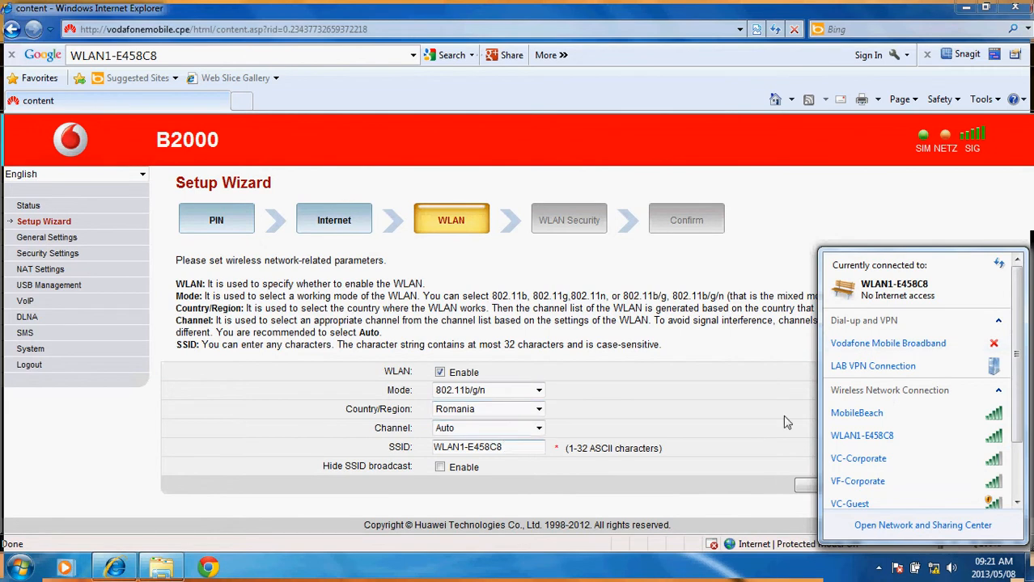
click(690, 421)
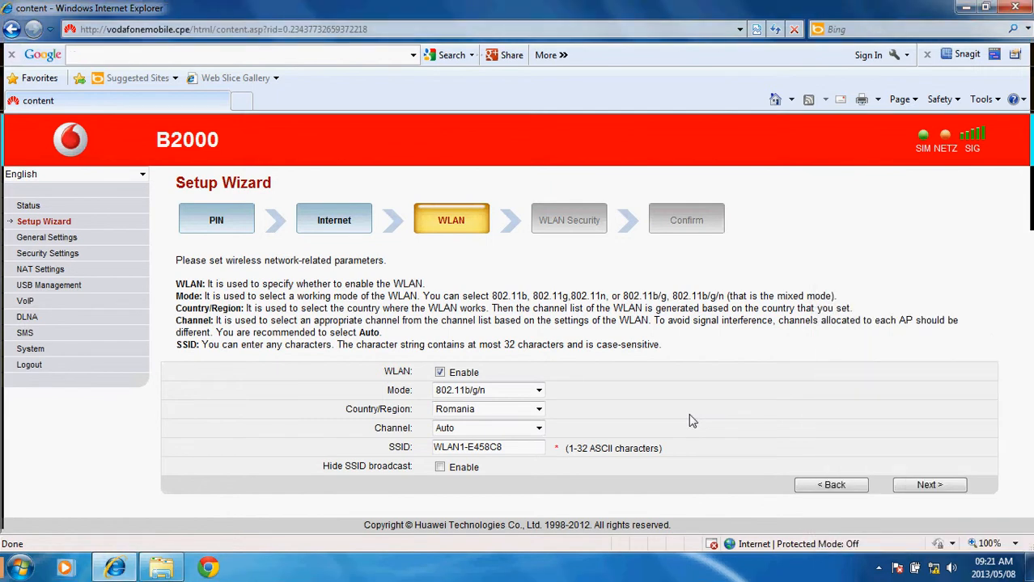
drag(511, 447, 422, 453)
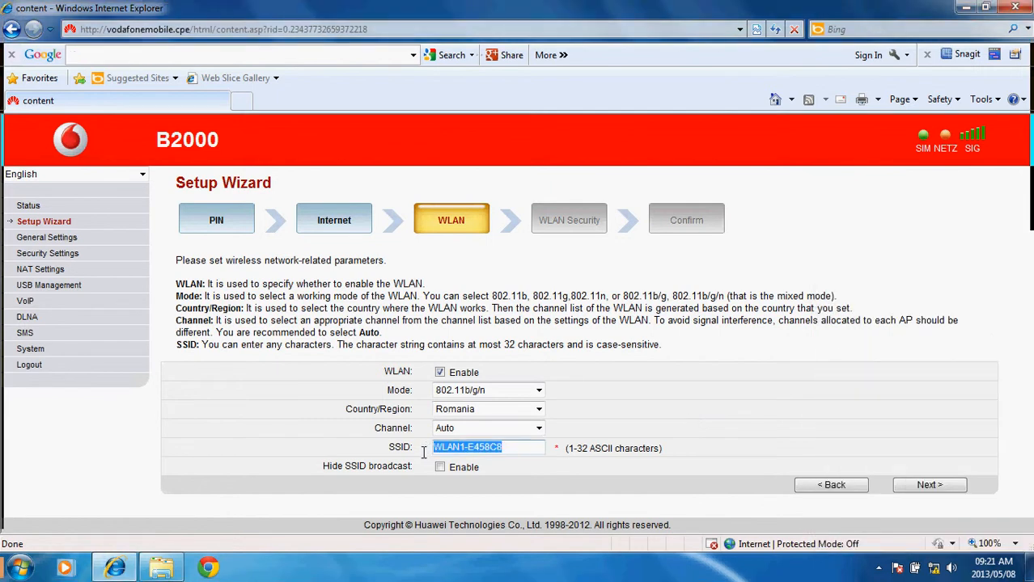
click(517, 446)
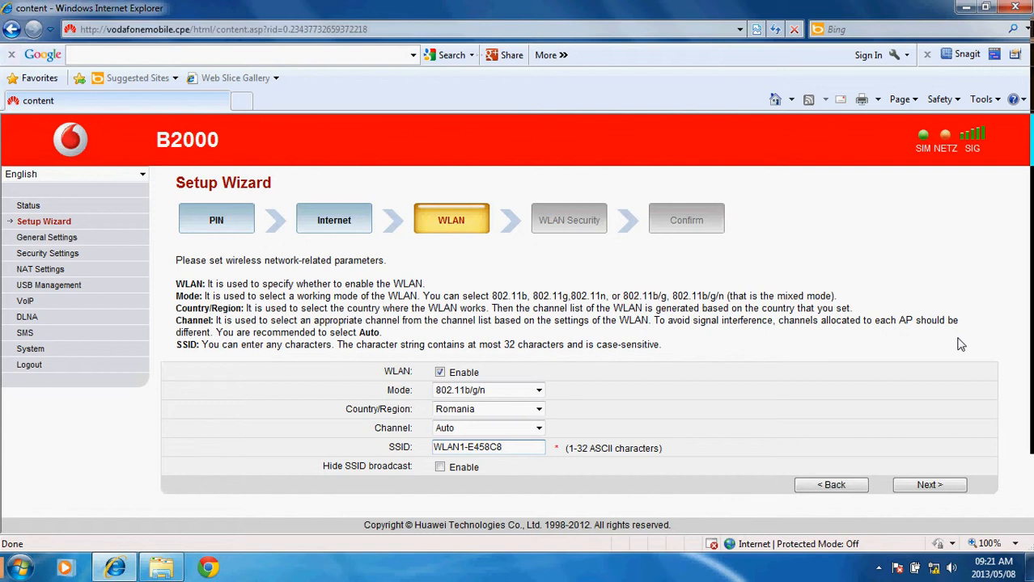
click(931, 486)
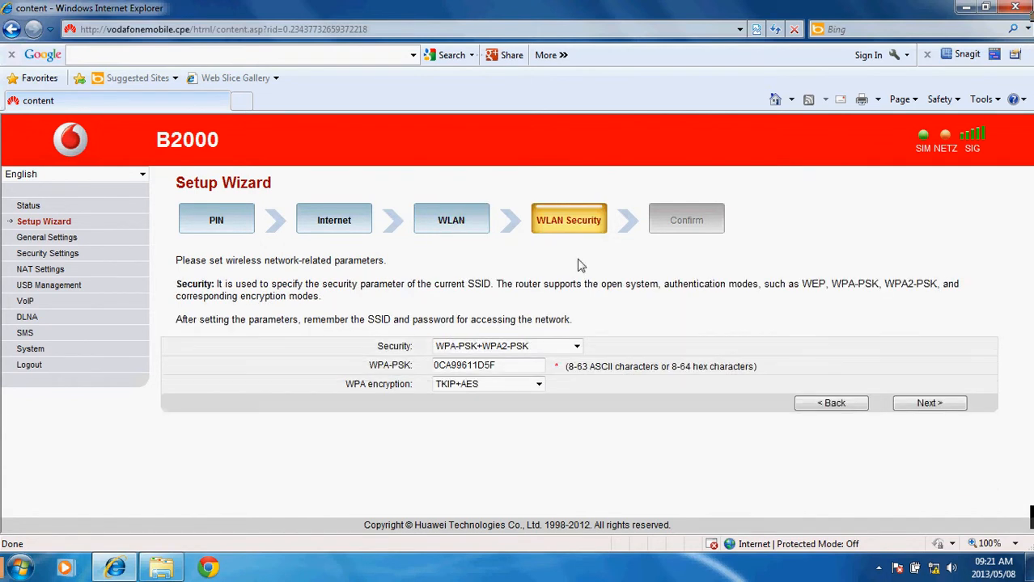
click(576, 346)
click(577, 346)
click(577, 346)
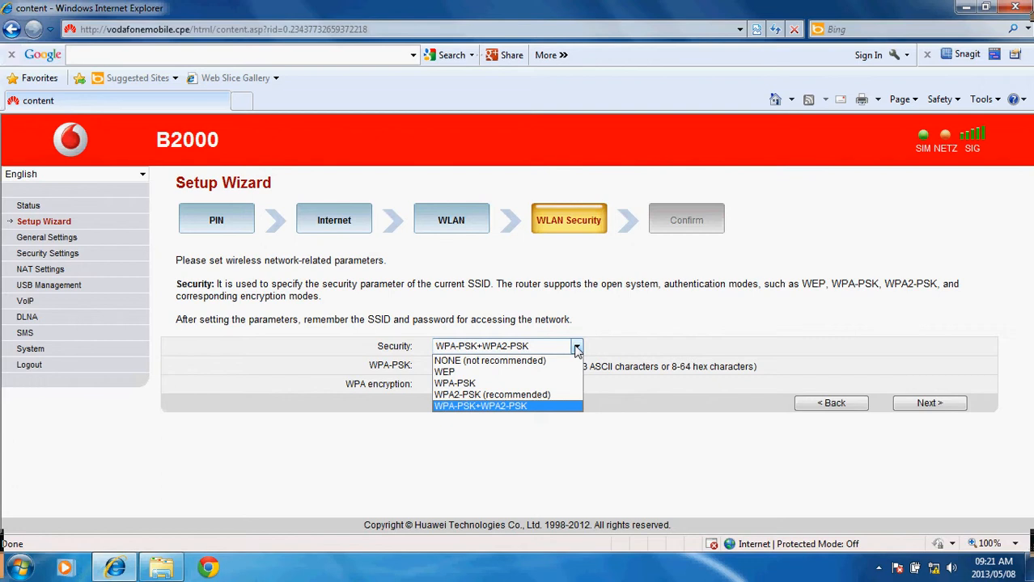
click(577, 346)
click(576, 346)
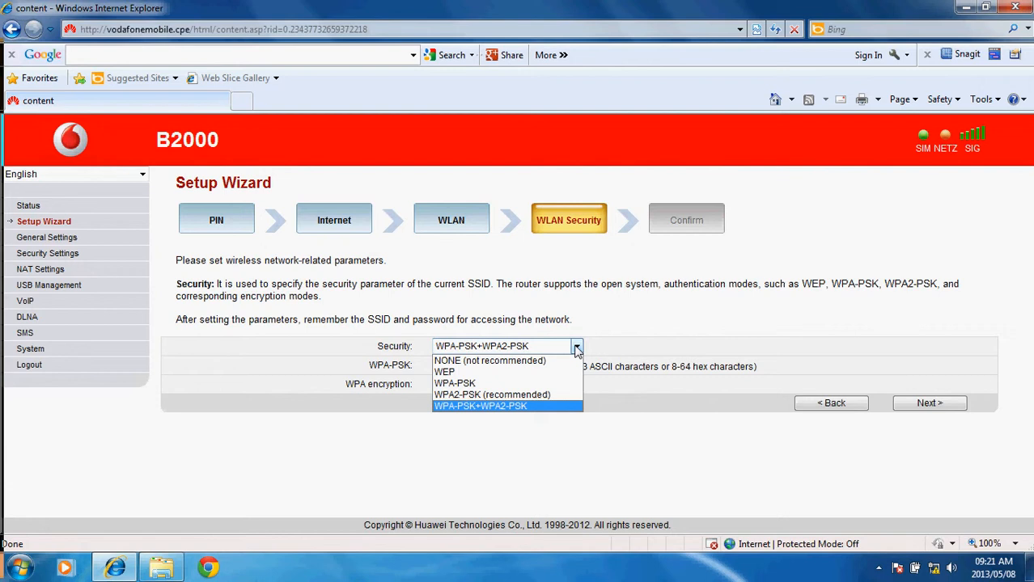
click(639, 321)
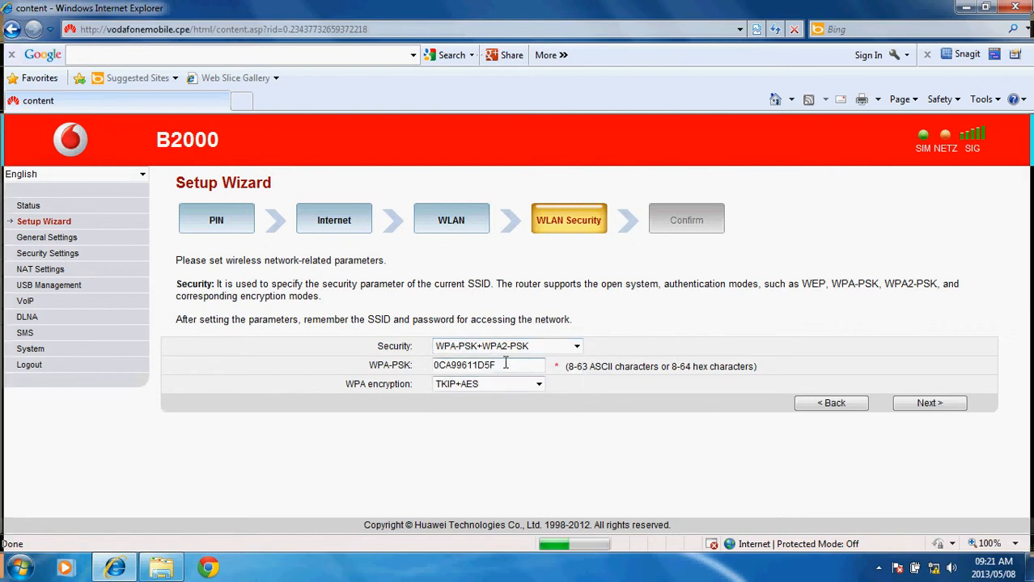
drag(505, 365, 363, 391)
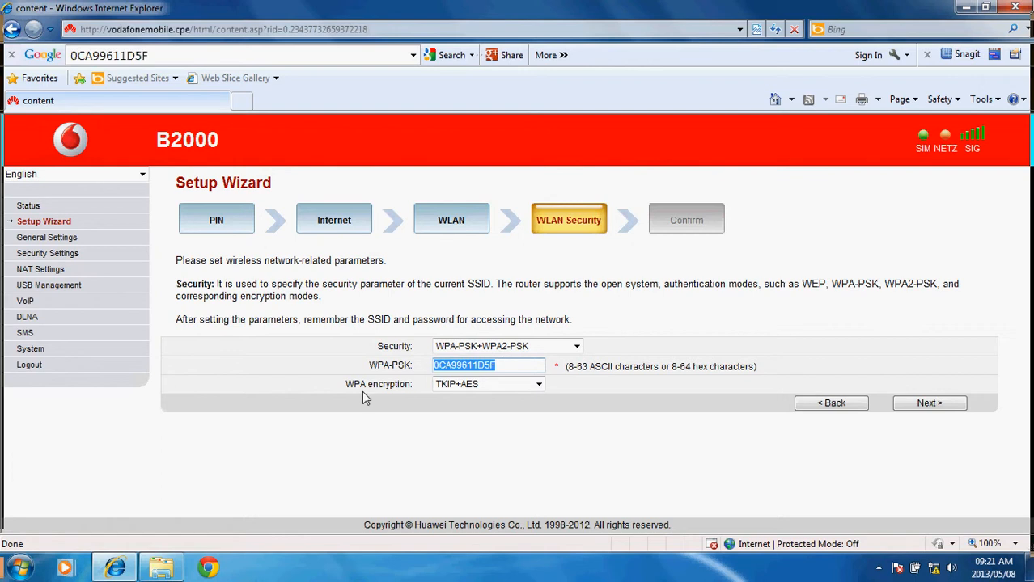
click(507, 366)
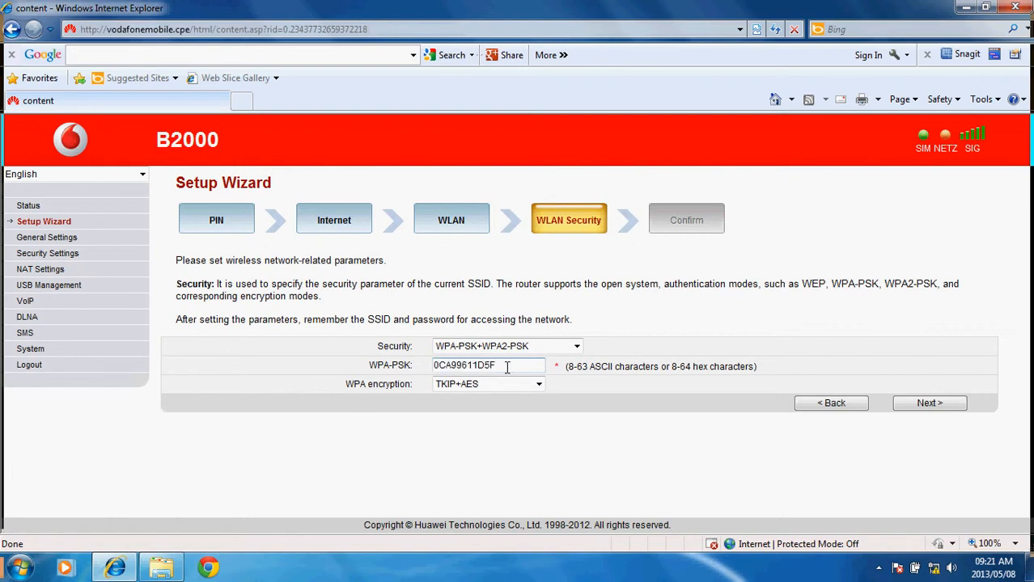
click(934, 568)
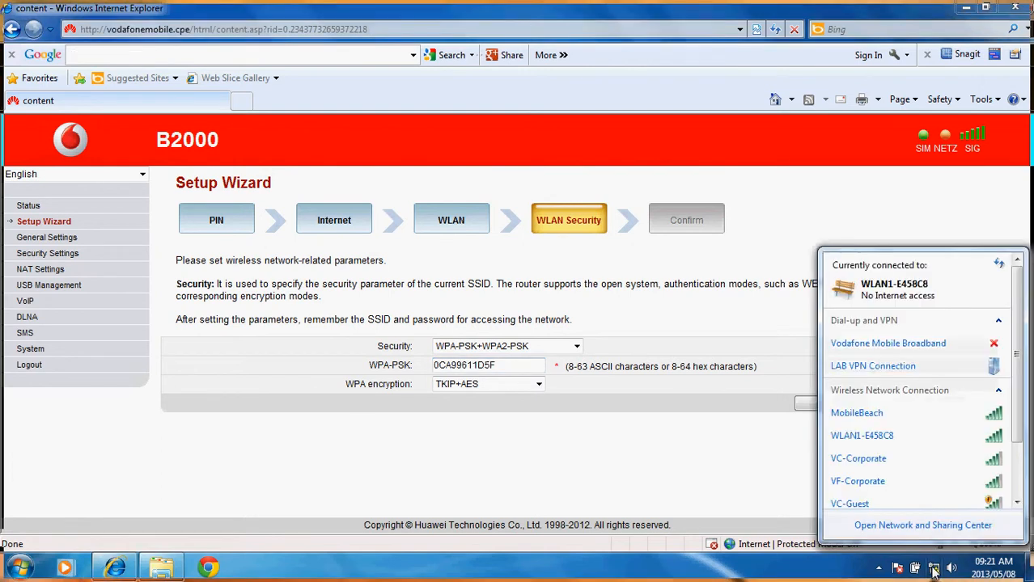
click(890, 437)
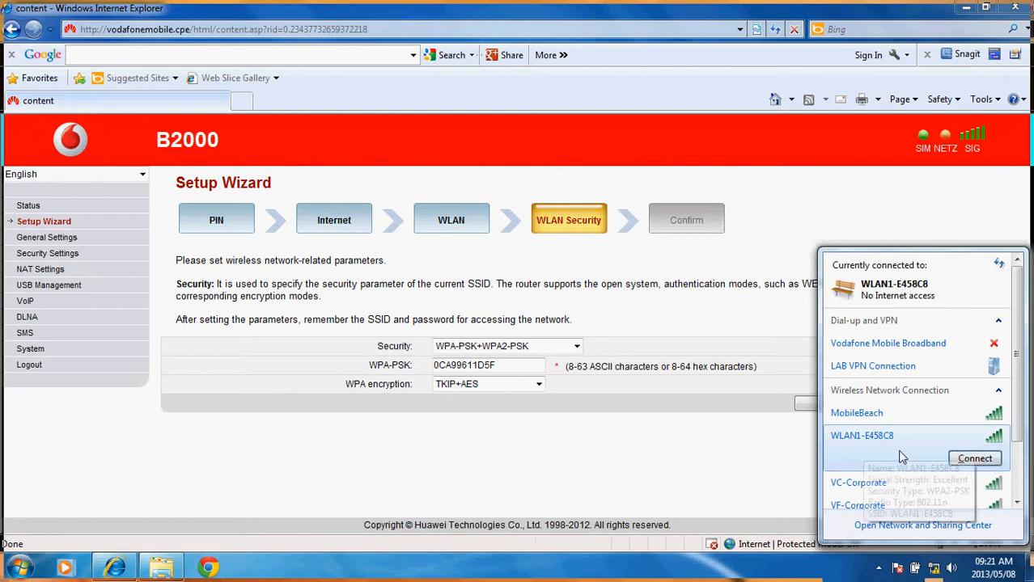
click(511, 347)
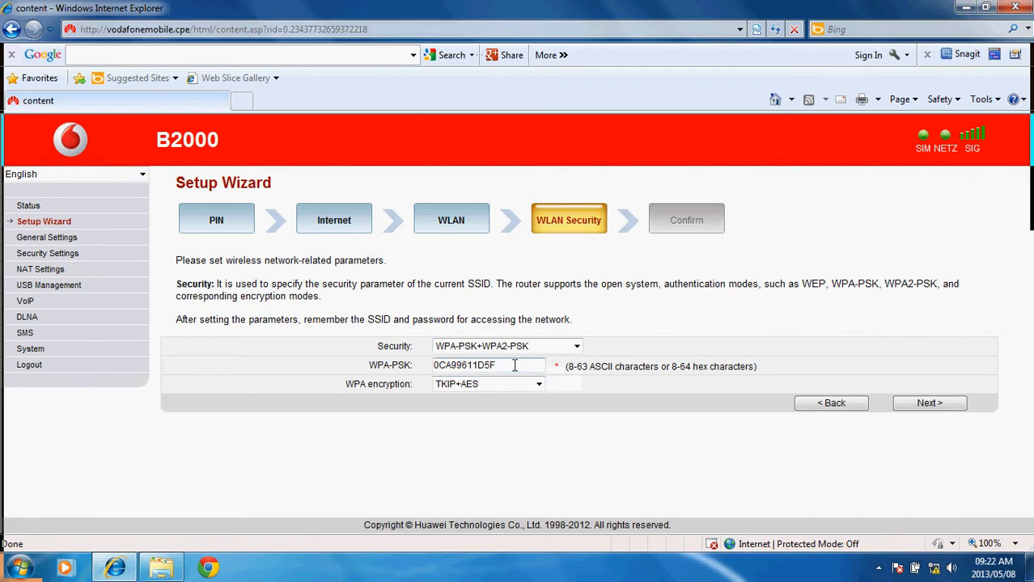
click(517, 365)
double_click(478, 365)
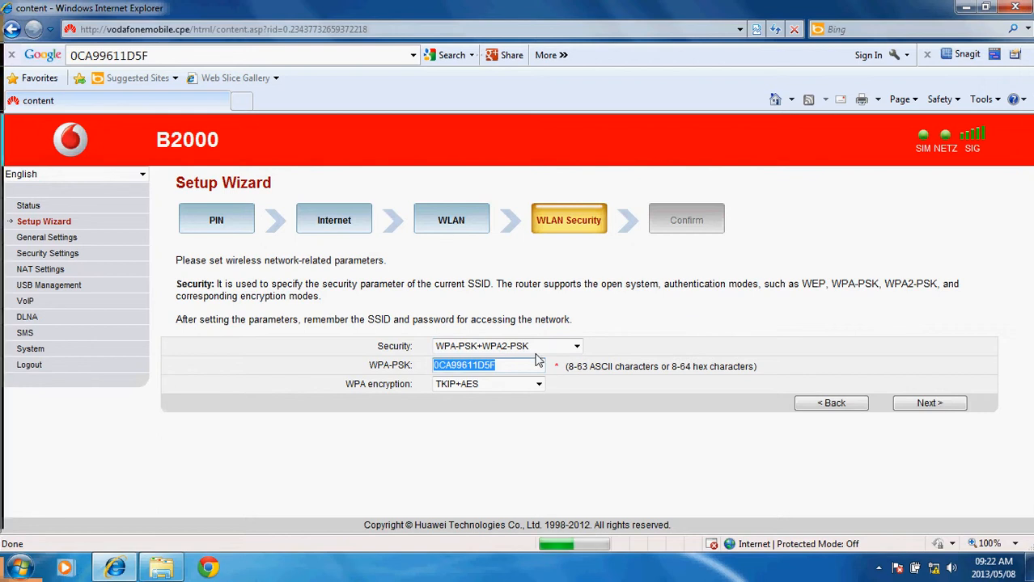
click(513, 365)
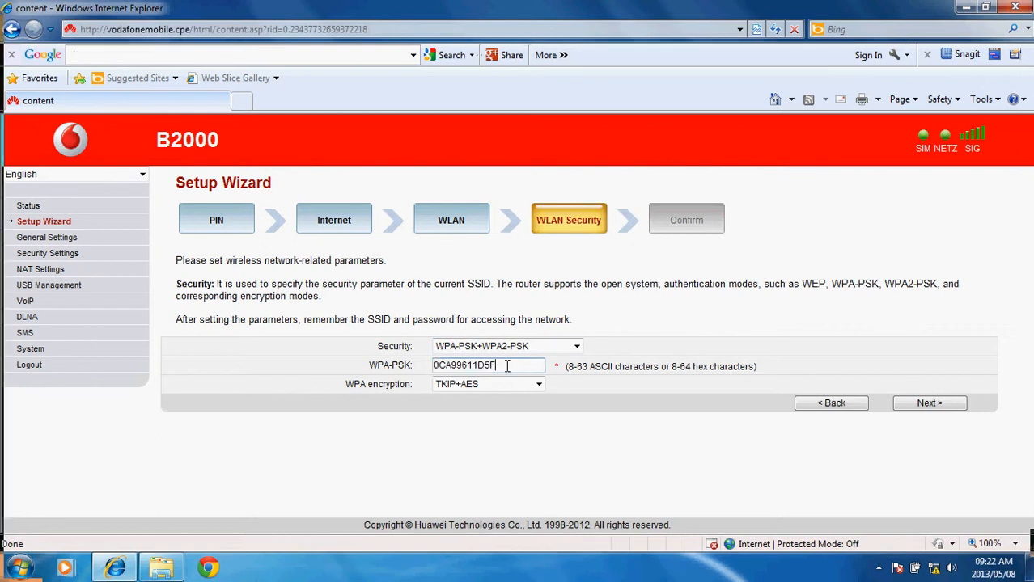
drag(507, 366, 376, 382)
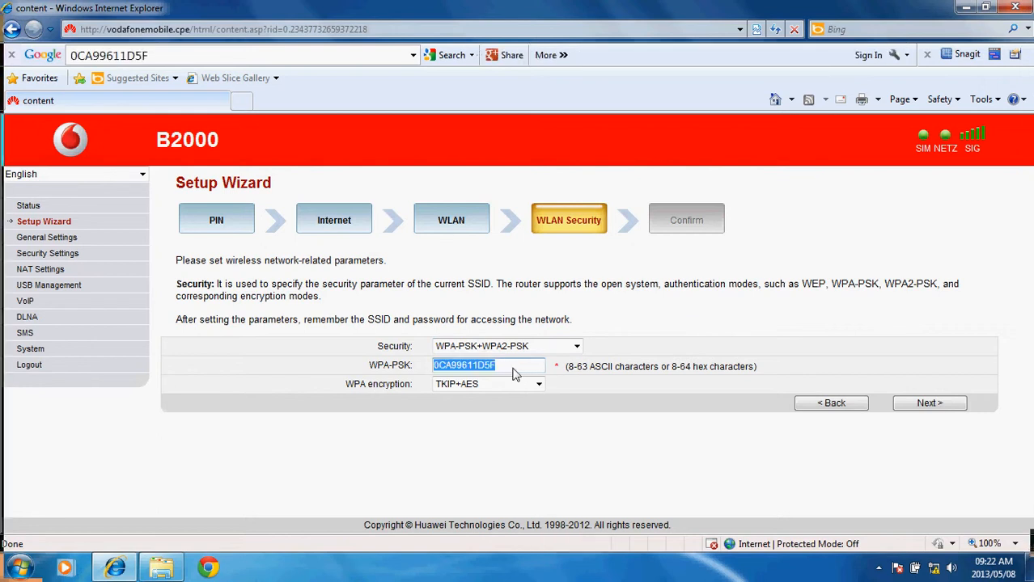
click(506, 366)
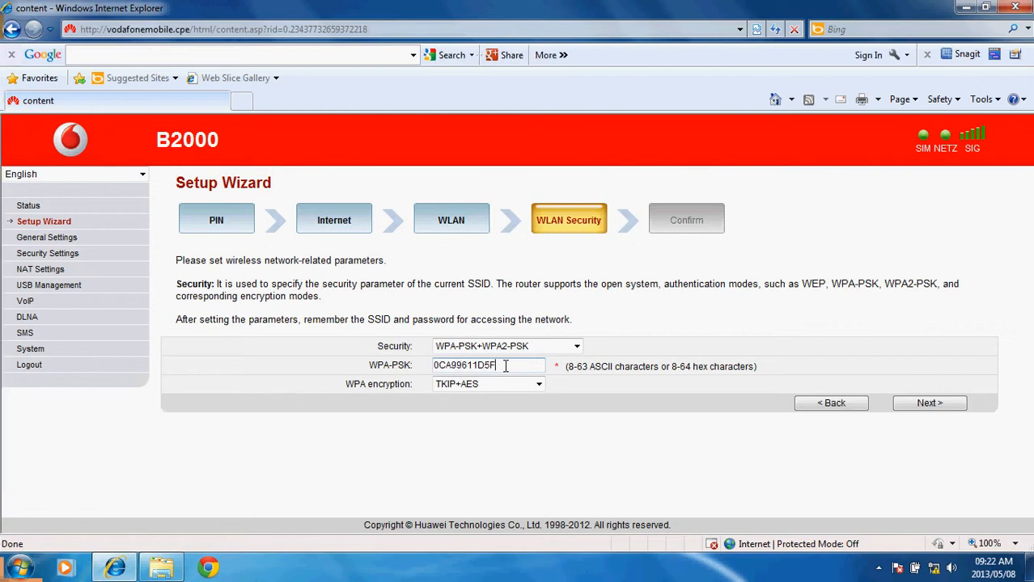
drag(506, 366, 431, 367)
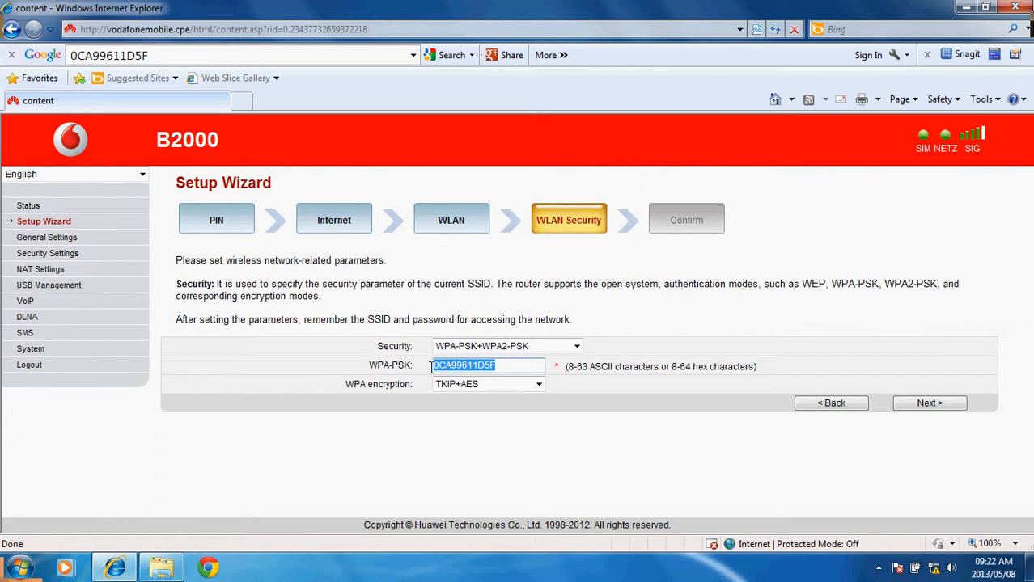
drag(503, 368, 404, 375)
click(330, 375)
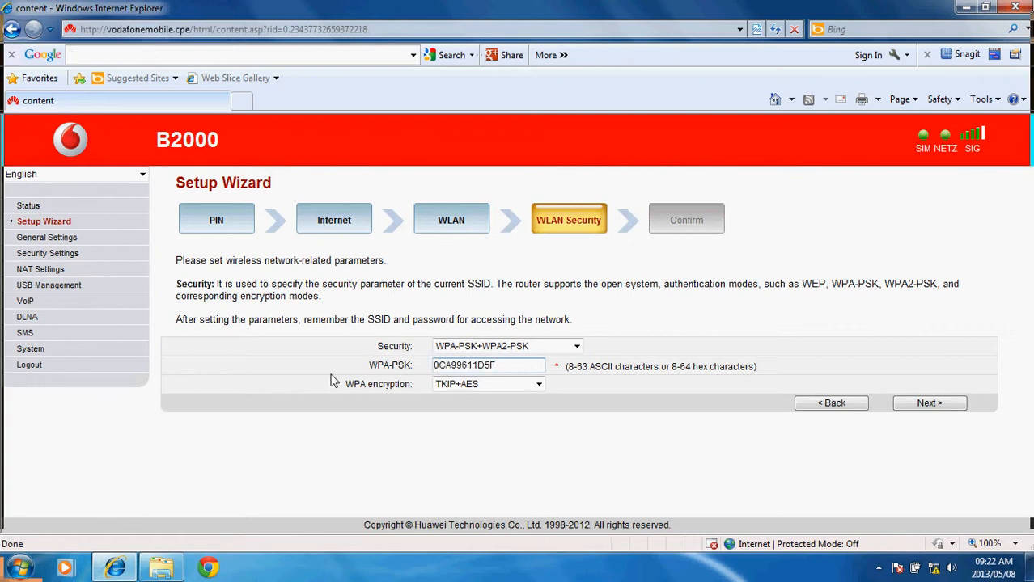
- Keep the preset Wi-Fi key and TKIP+AES encryption, then proceed to the Confirm summary
click(504, 363)
drag(512, 367, 397, 380)
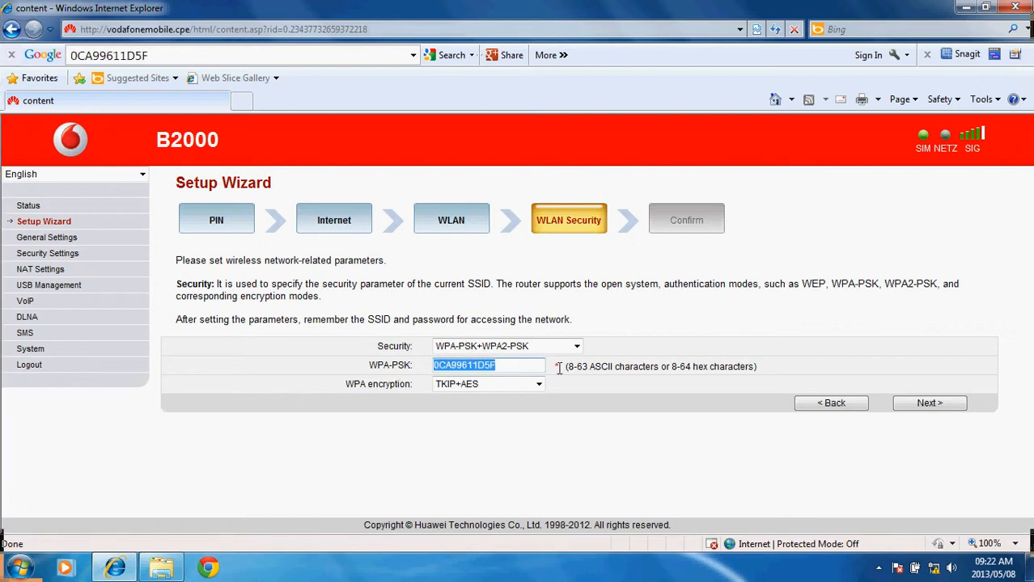
click(518, 366)
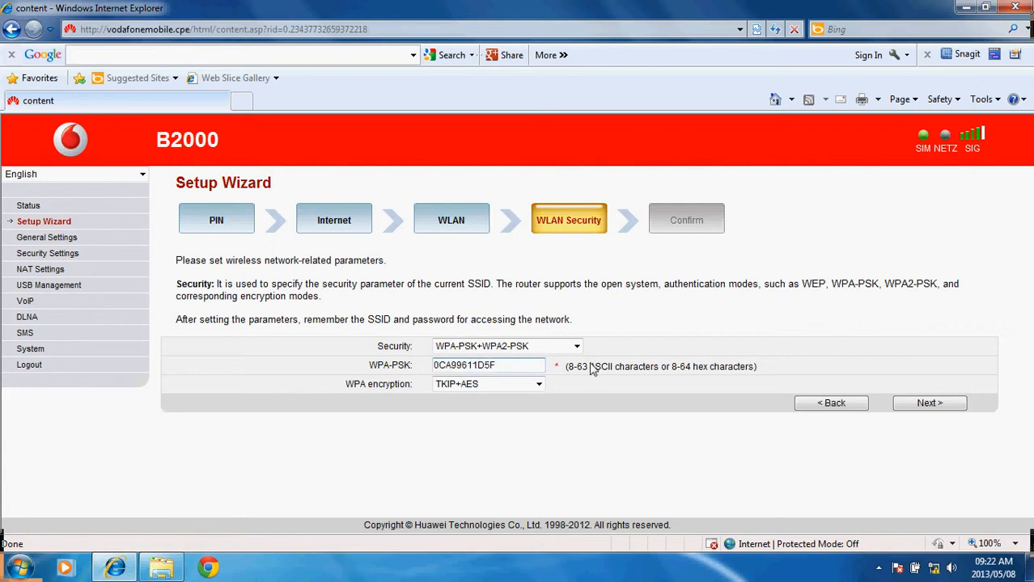
click(538, 385)
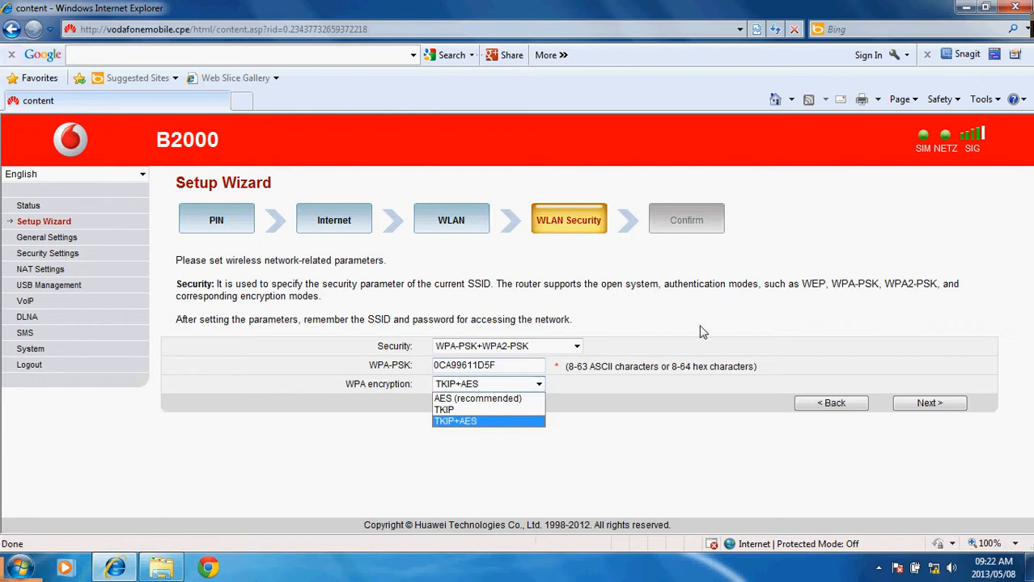
click(667, 332)
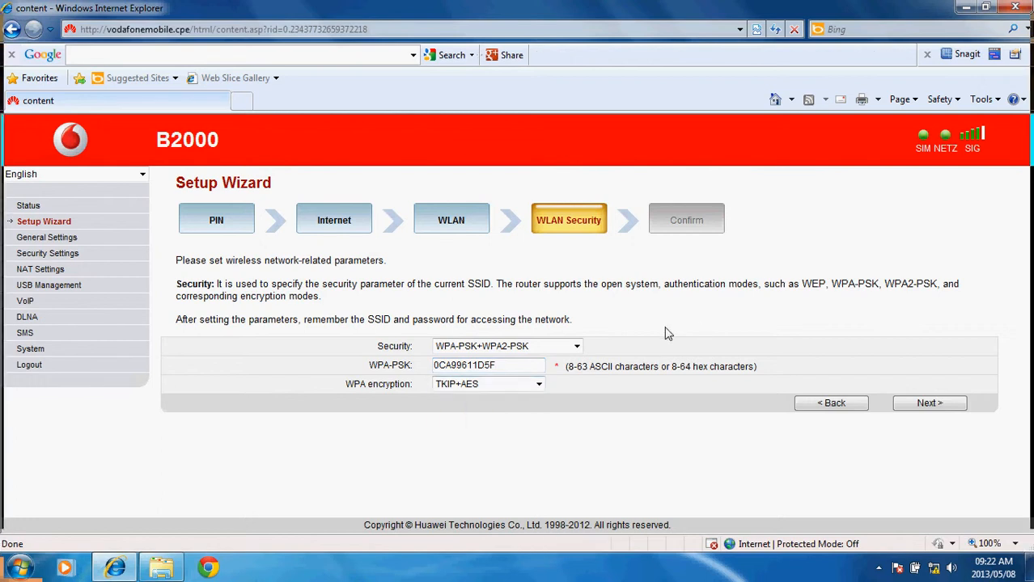
click(537, 385)
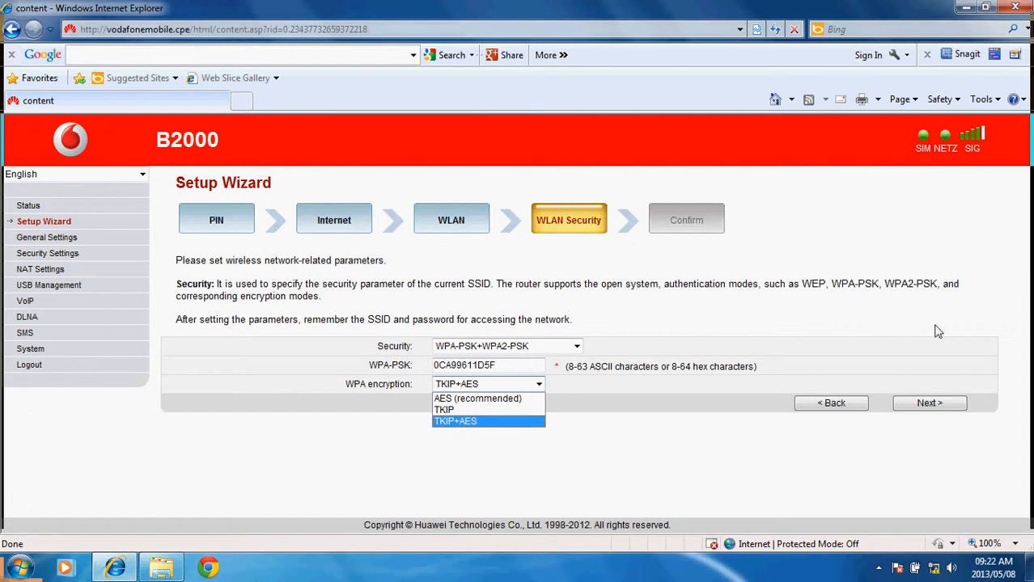
click(808, 349)
click(923, 404)
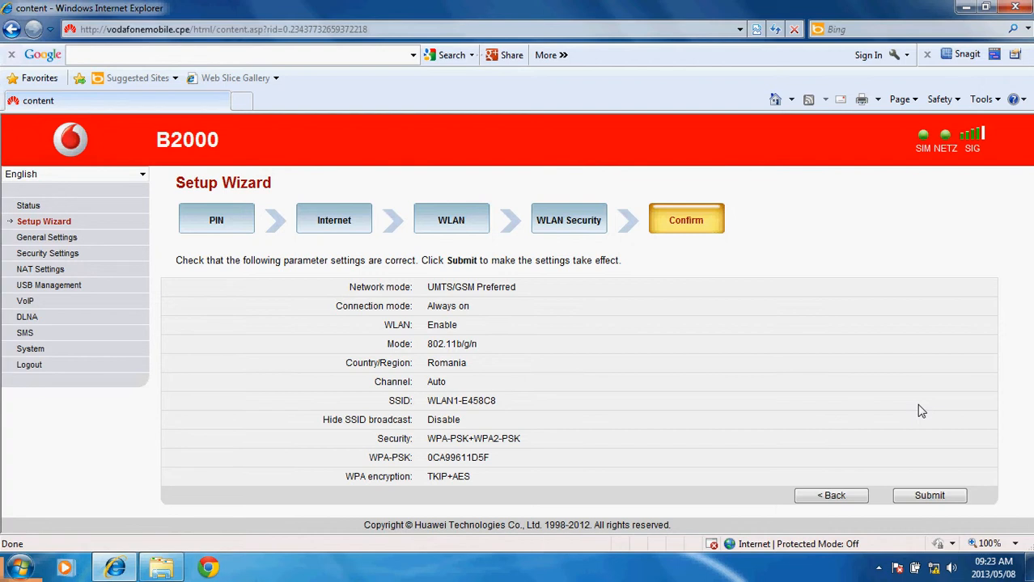
- Submit the wizard settings and wait for the Wi-Fi module to reboot
click(931, 496)
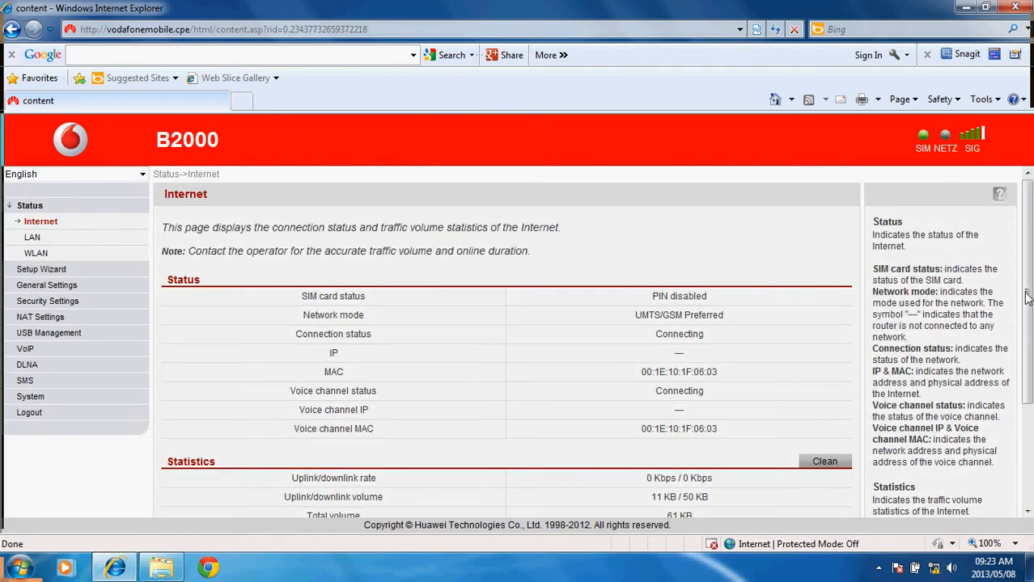
- Check the Connecting status, then reopen the Setup Wizard at its PIN step
drag(1027, 298, 1011, 231)
click(45, 271)
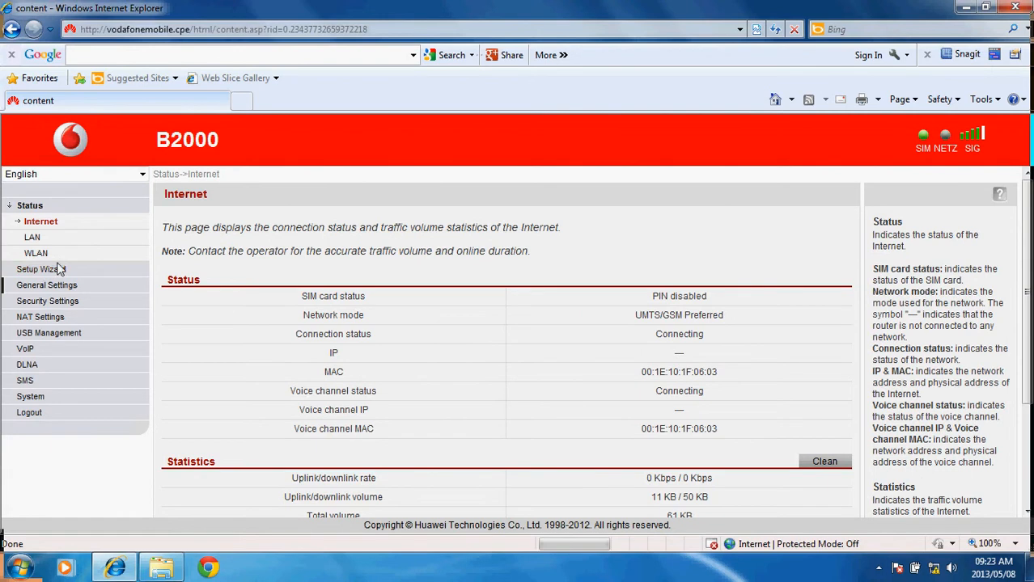